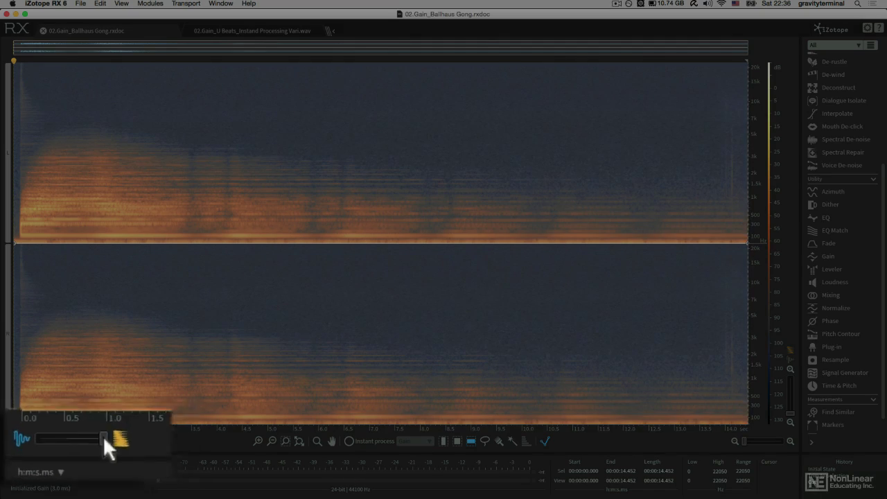
# - Apply 3 dB of Gain to the whole gong file, playing it with the waveform blended over the spectrogram
pyautogui.moveTo(63, 441); pyautogui.dragTo(135, 441)
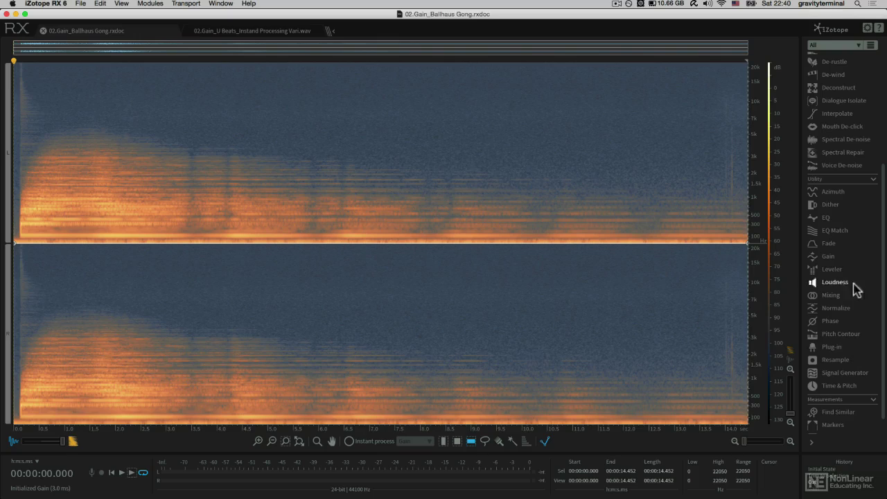
pyautogui.click(828, 257)
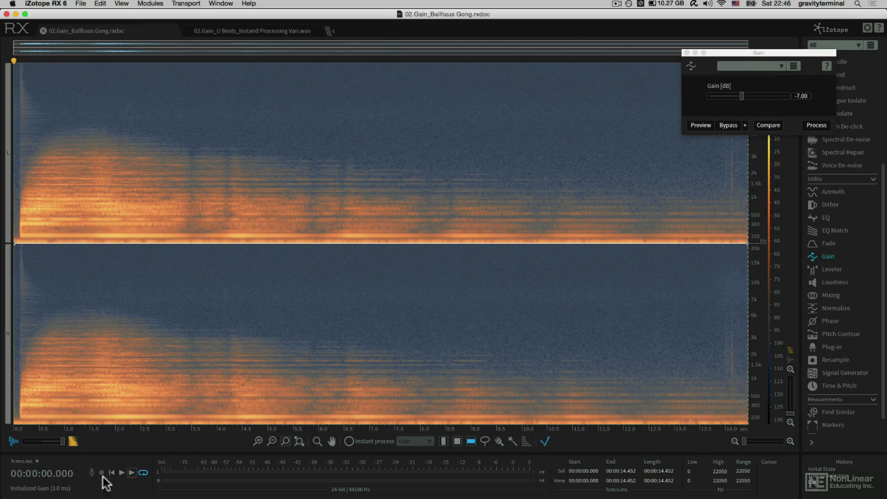
pyautogui.moveTo(64, 441); pyautogui.dragTo(43, 441)
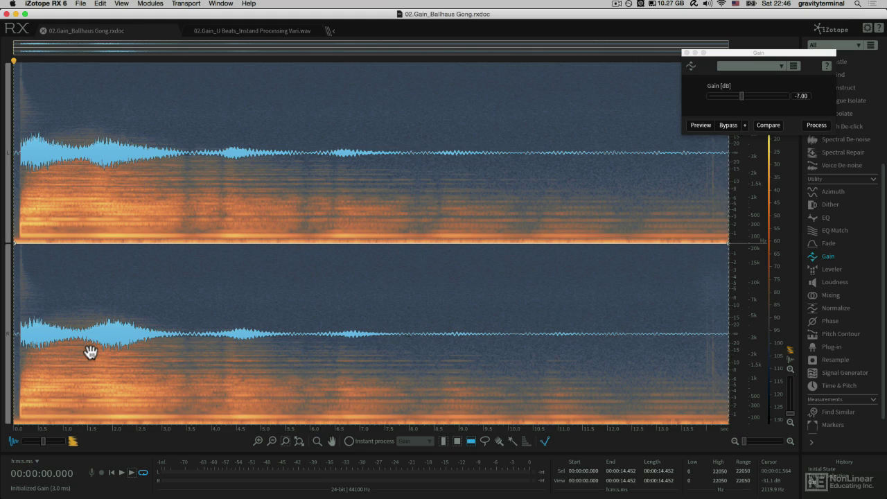
pyautogui.press('space')
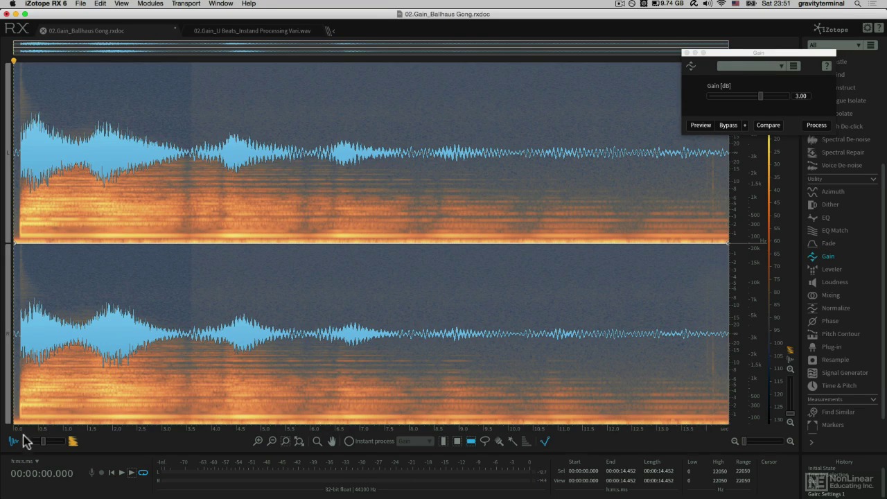
pyautogui.moveTo(43, 442); pyautogui.dragTo(69, 441)
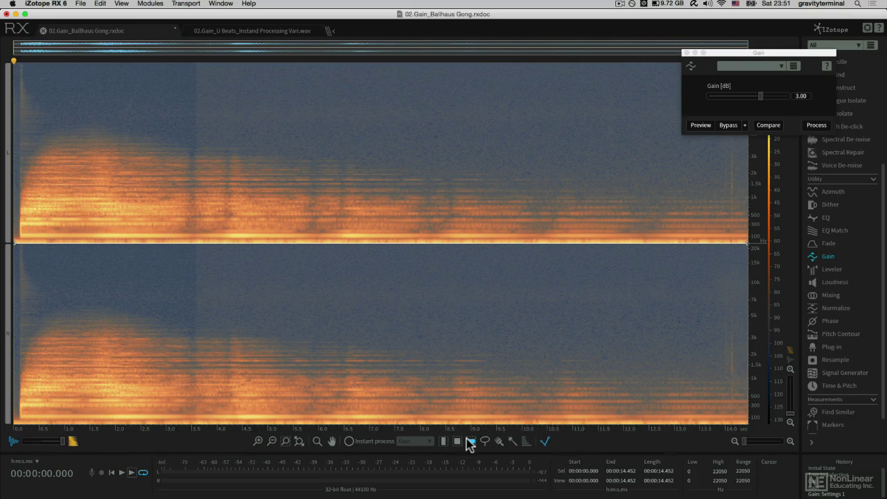
# - Select a full-length 322–2095 Hz band while auditioning the gong, then lower Gain to -29 dB
pyautogui.click(141, 357)
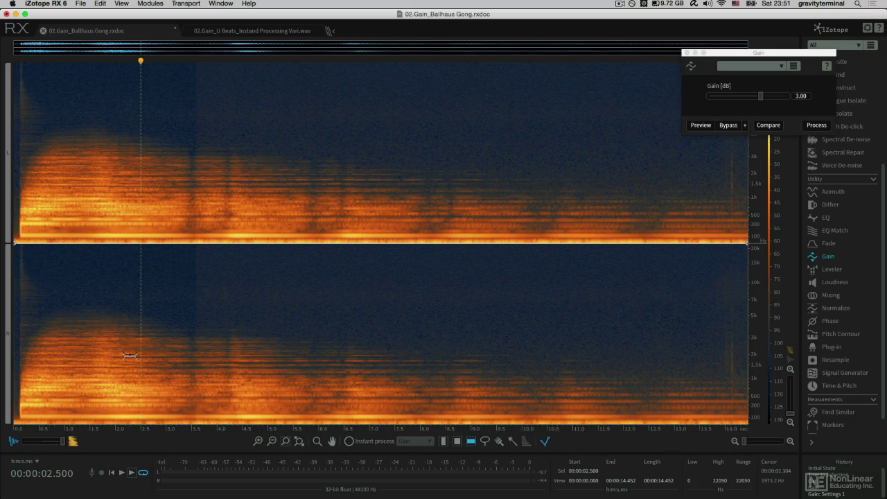
pyautogui.moveTo(128, 354); pyautogui.dragTo(127, 373)
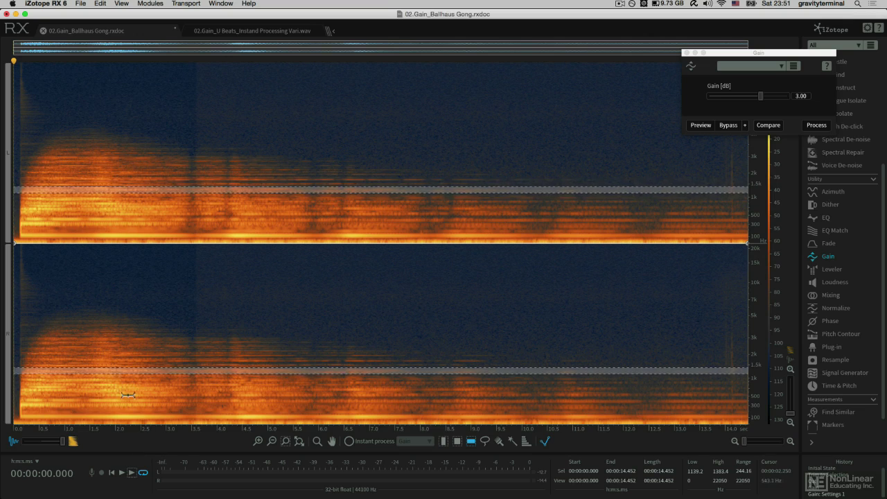
pyautogui.click(131, 473)
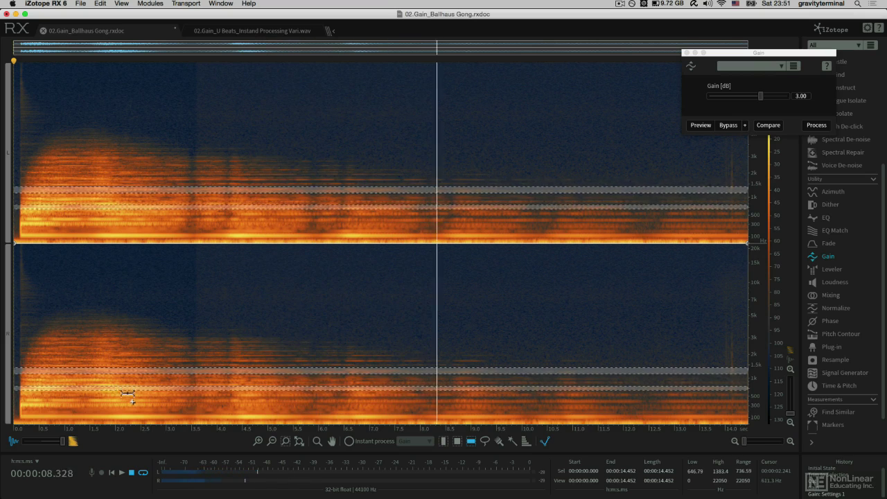
pyautogui.moveTo(128, 393); pyautogui.dragTo(122, 406)
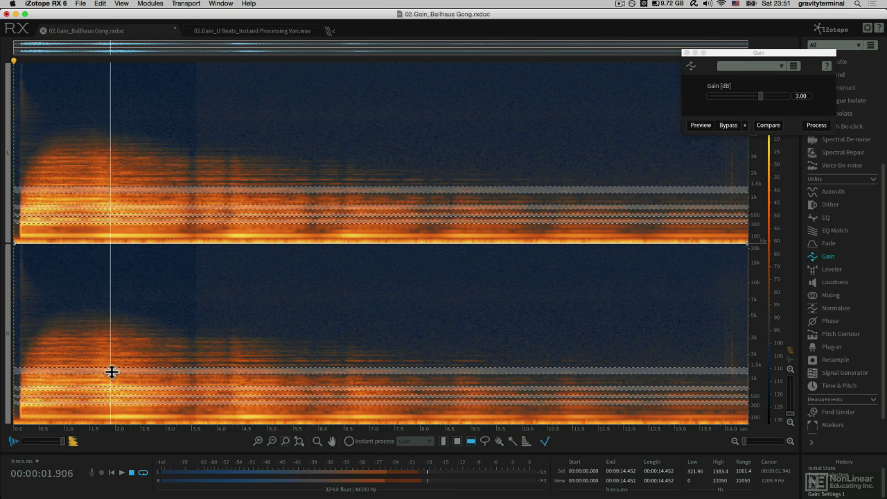
pyautogui.moveTo(106, 354); pyautogui.dragTo(105, 354)
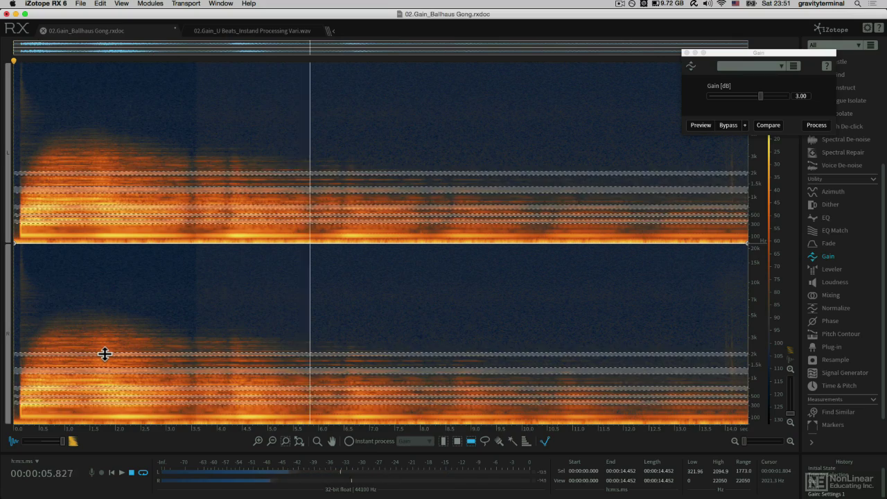
pyautogui.press('space')
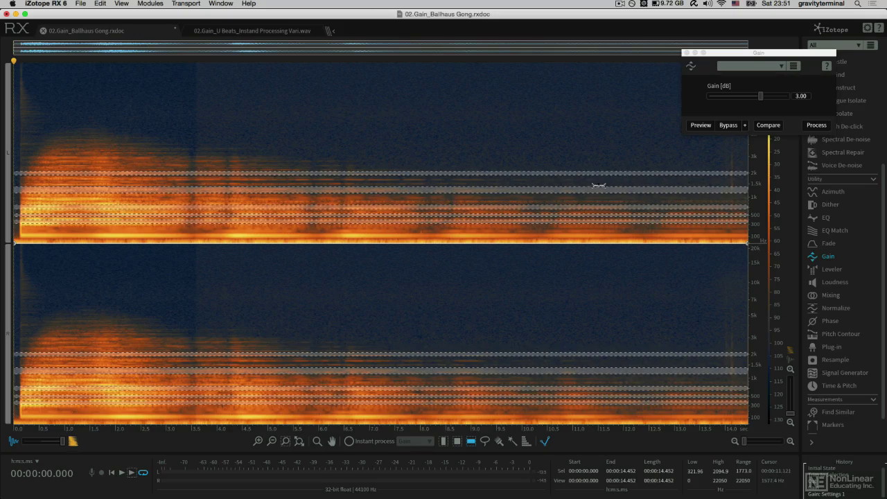
pyautogui.moveTo(758, 95); pyautogui.dragTo(730, 95)
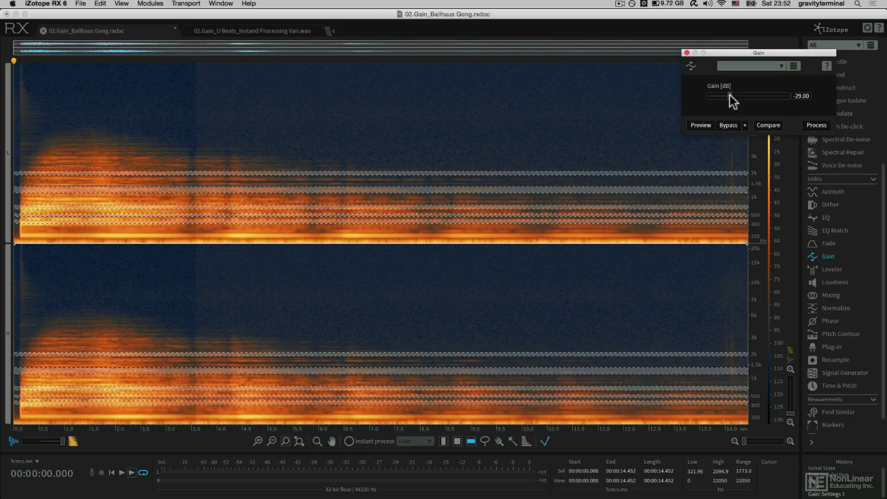
# - Apply the -29 dB cut to the selected band and play back the processed gong
pyautogui.click(818, 128)
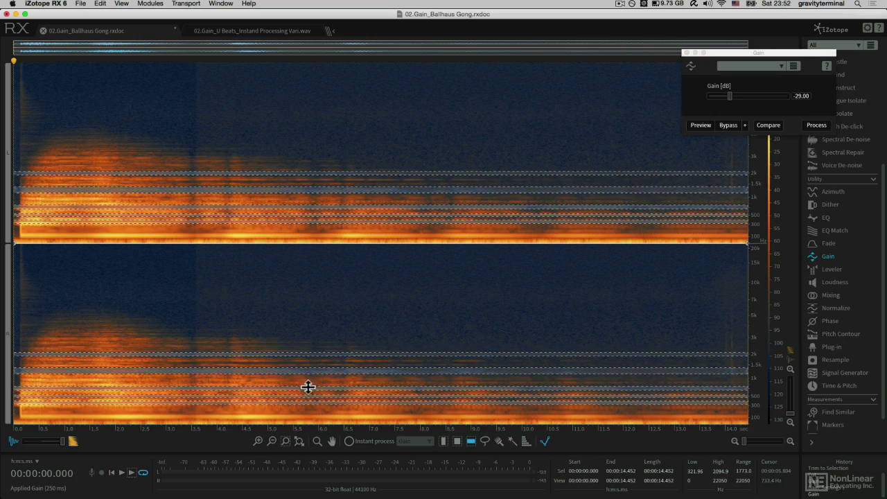
pyautogui.press('space')
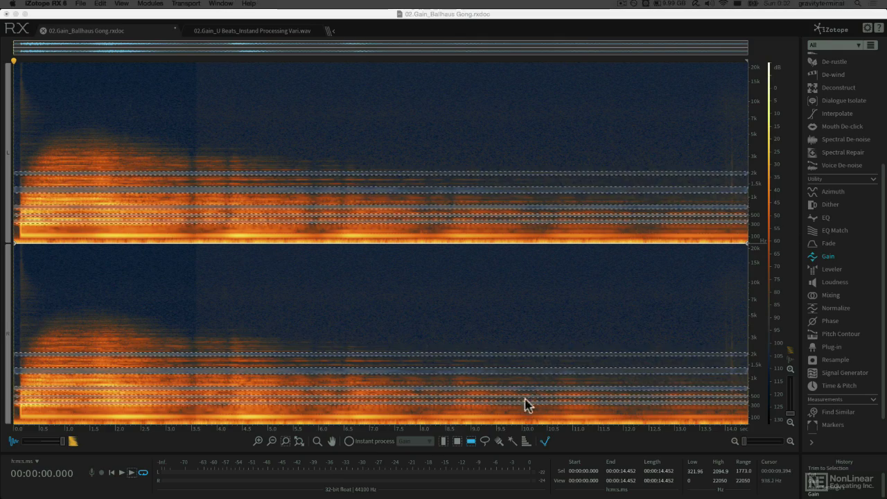
# - Show the gong's clip-gain envelope and drag its points into a sharp V-shaped dip reaching -49.3 dB
pyautogui.click(545, 451)
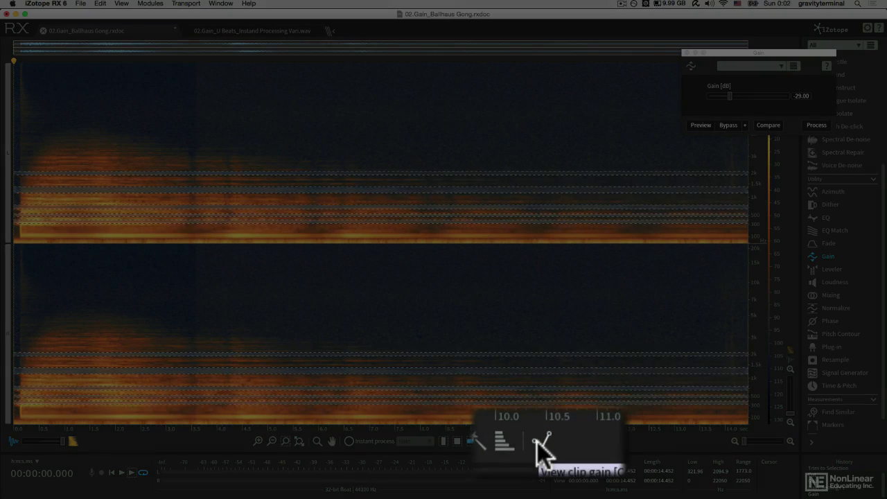
pyautogui.click(545, 441)
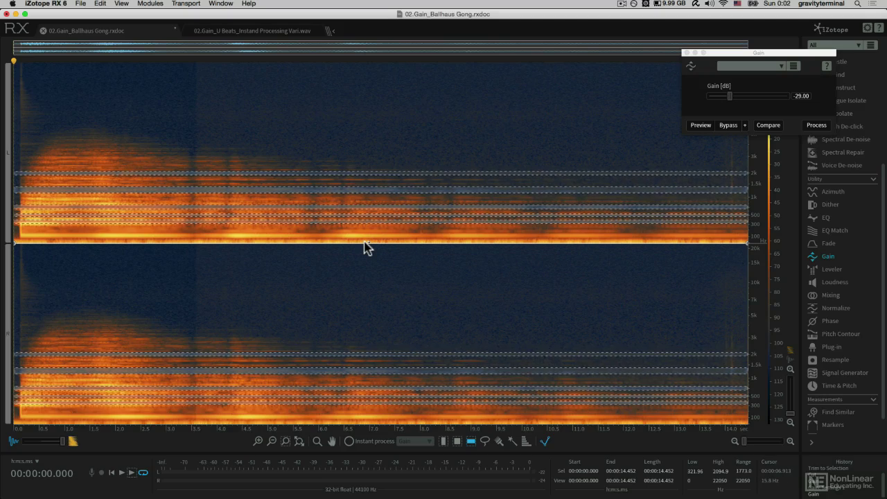
pyautogui.moveTo(366, 246); pyautogui.dragTo(363, 286)
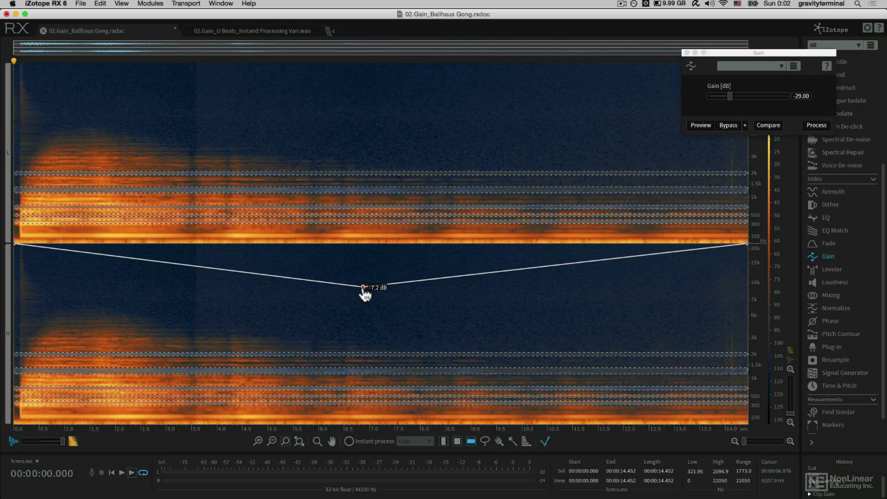
pyautogui.moveTo(259, 275); pyautogui.dragTo(275, 357)
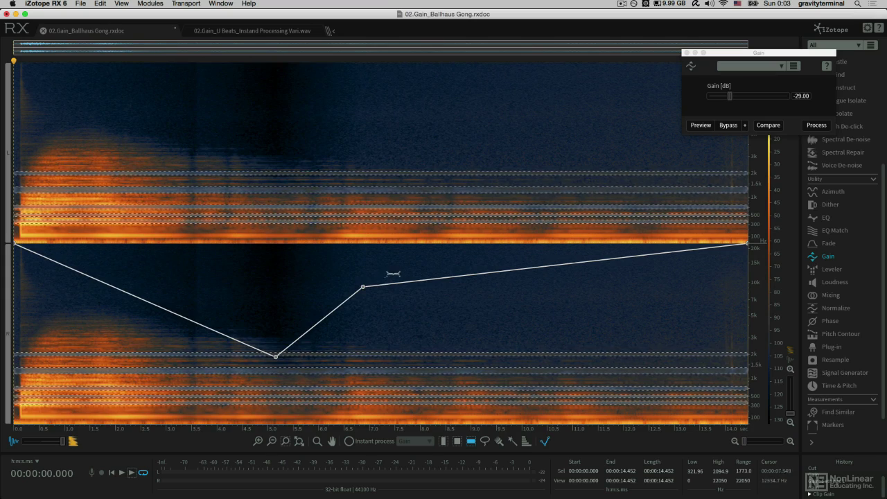
pyautogui.moveTo(365, 292); pyautogui.dragTo(452, 424)
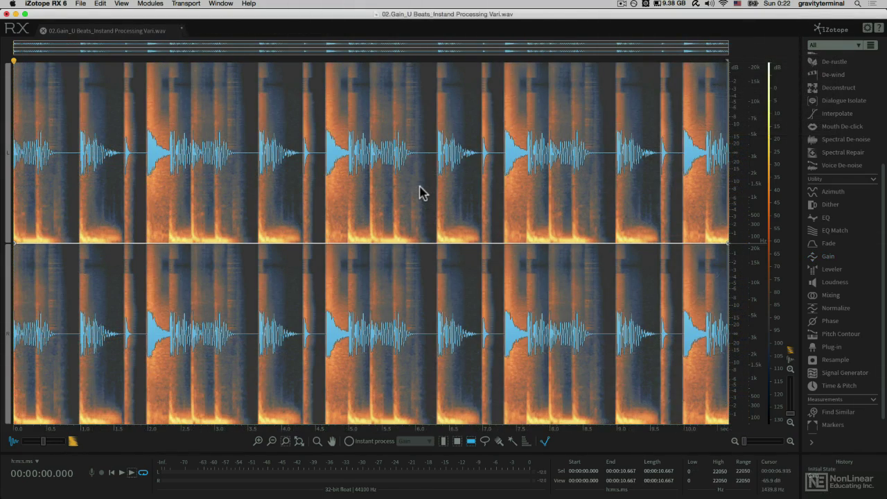
# - Audition the drum beats and set the Gain module to -13 dB
pyautogui.press('space')
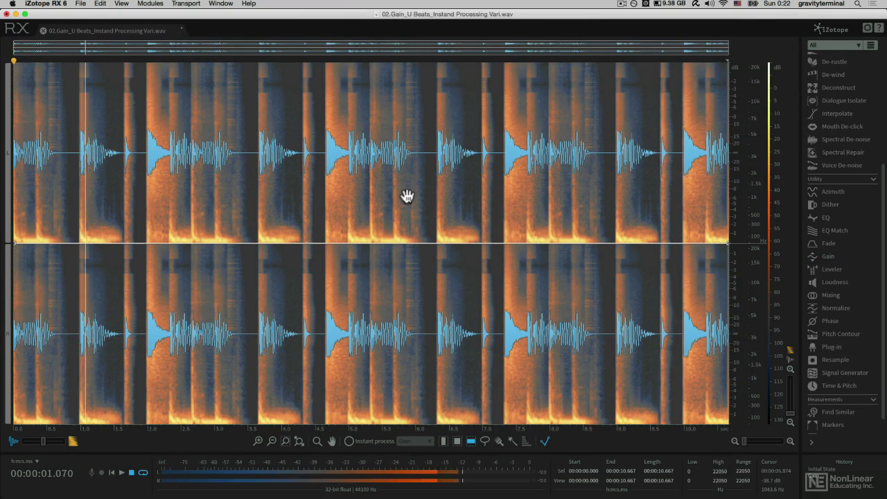
pyautogui.press('space')
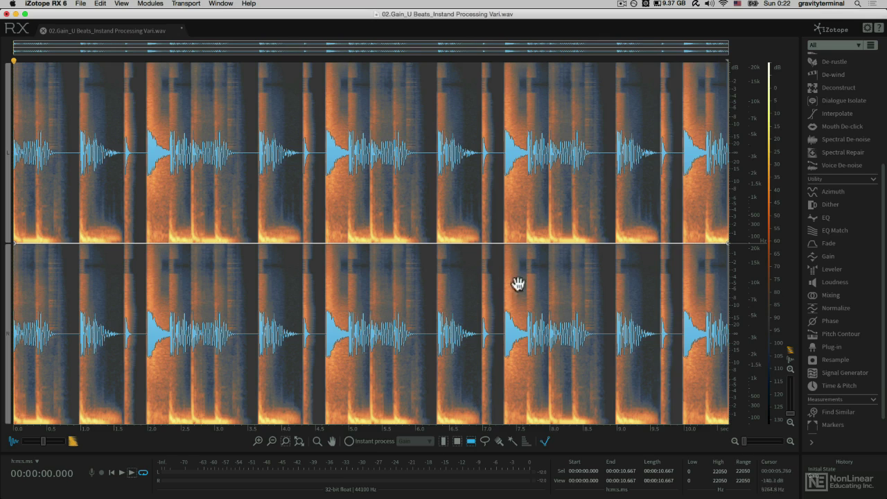
pyautogui.click(832, 260)
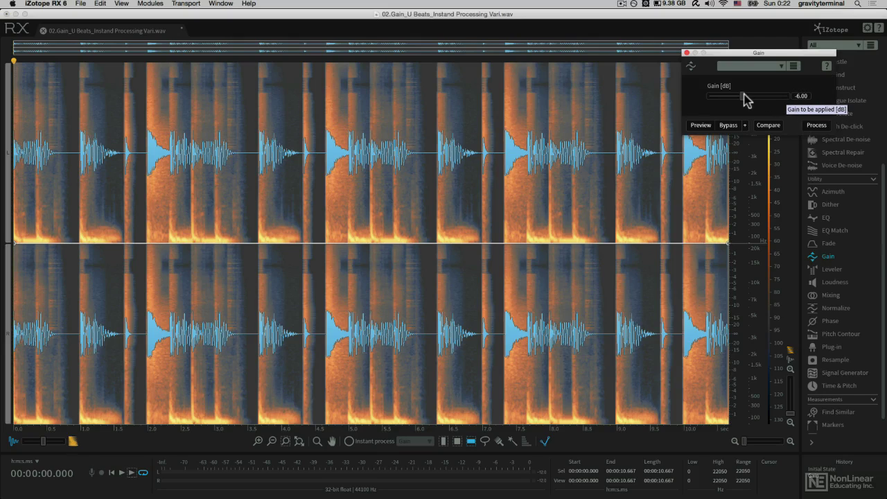
pyautogui.moveTo(744, 96); pyautogui.dragTo(739, 97)
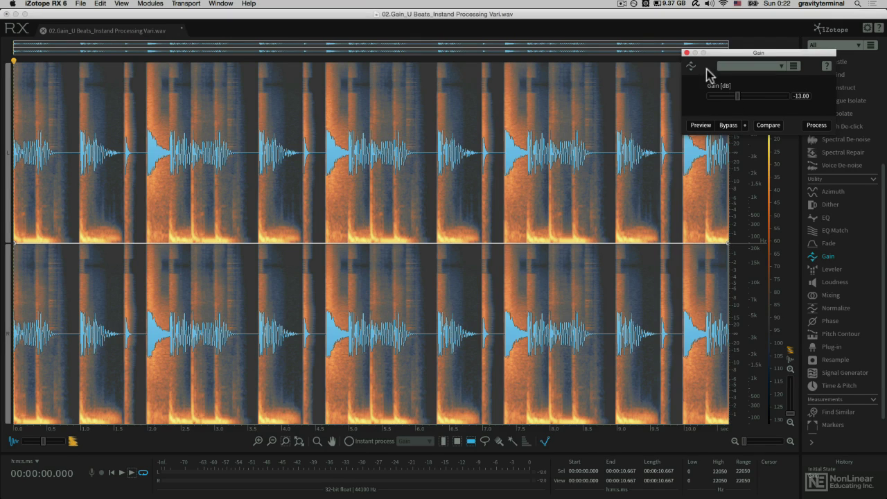
# - Turn on Instant Process with Gain as the selected module
pyautogui.click(381, 443)
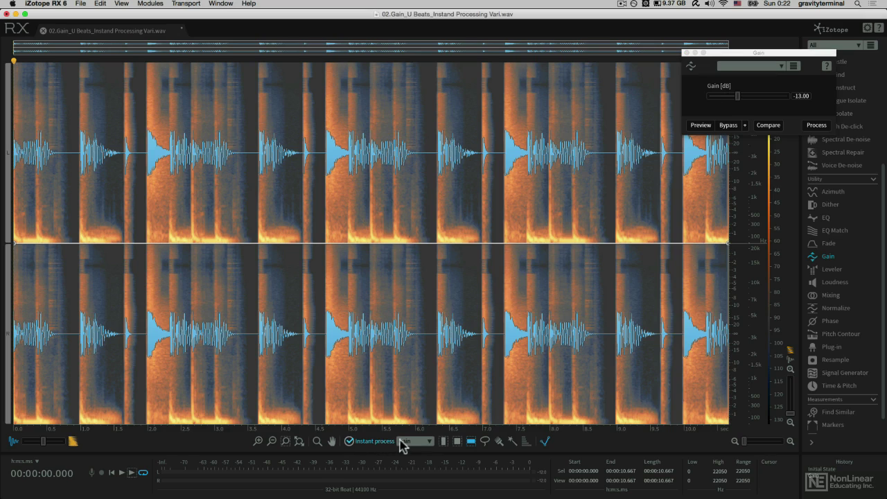
pyautogui.click(411, 443)
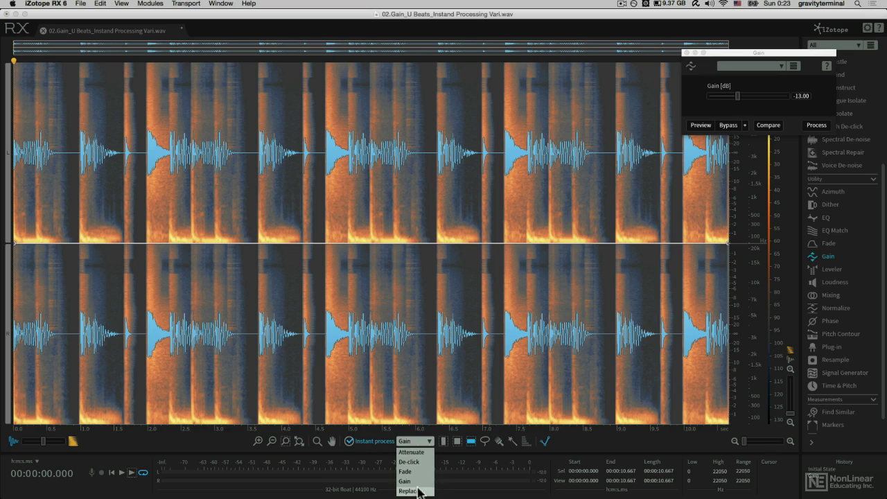
pyautogui.click(374, 441)
pyautogui.click(372, 444)
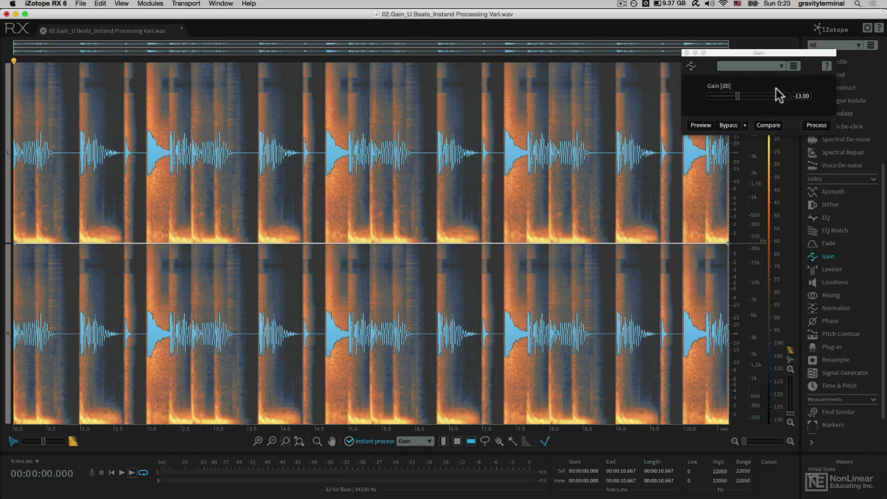
# - Use time-frequency selection to instantly attenuate patches at 5.0 s, 5.5 s, 2.2 s and 2.8–3.1 s
pyautogui.click(686, 54)
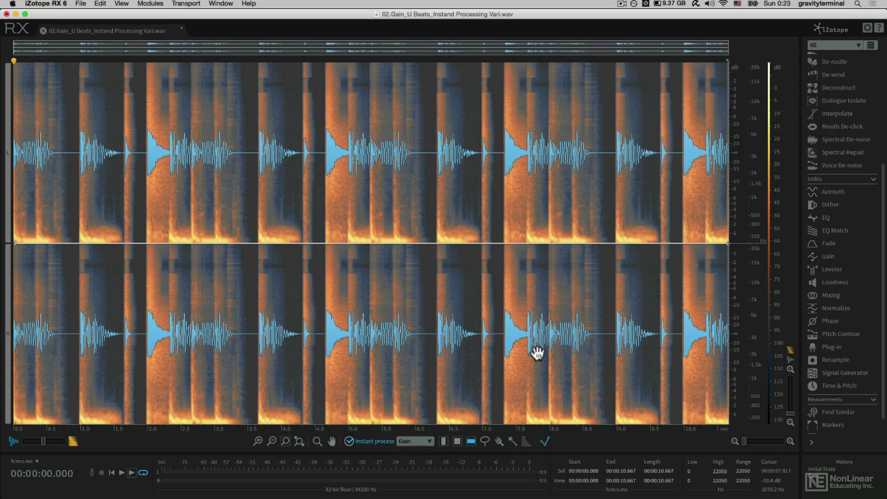
pyautogui.click(458, 442)
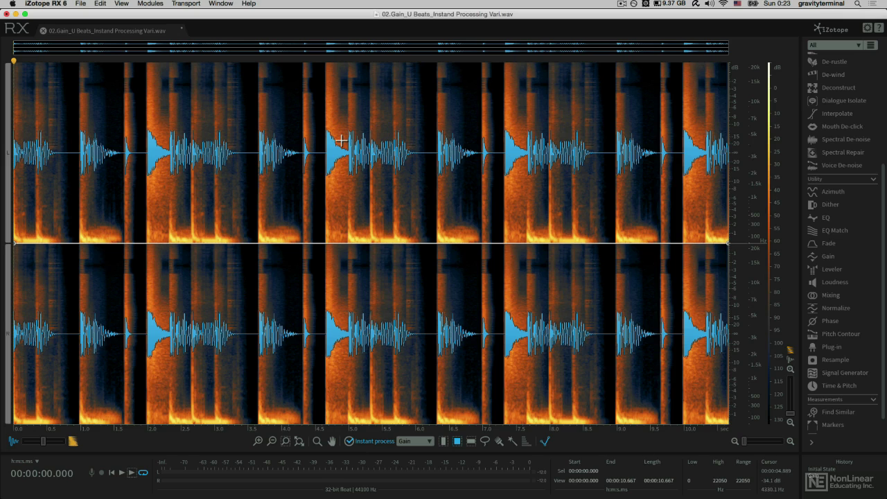
pyautogui.click(349, 109)
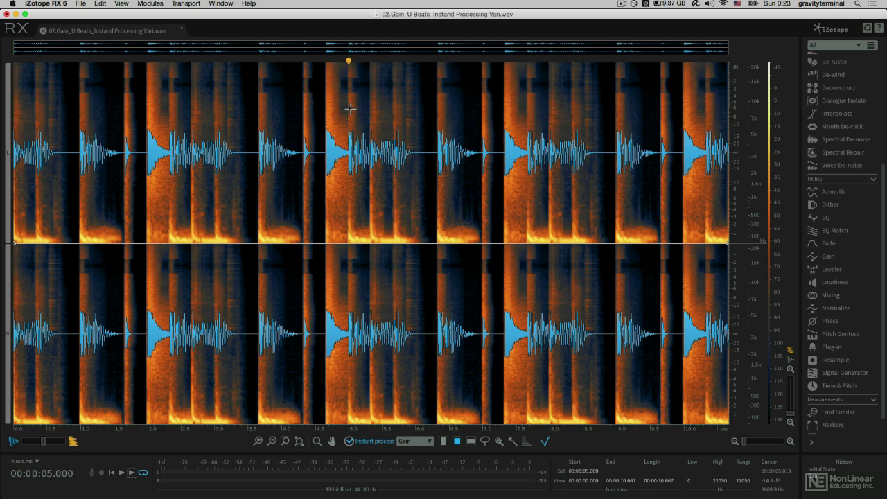
pyautogui.click(382, 166)
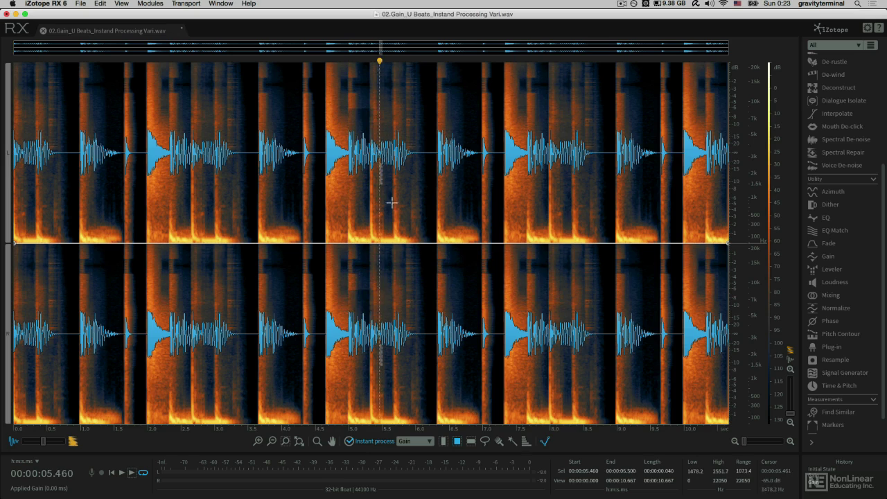
pyautogui.moveTo(165, 181); pyautogui.dragTo(194, 203)
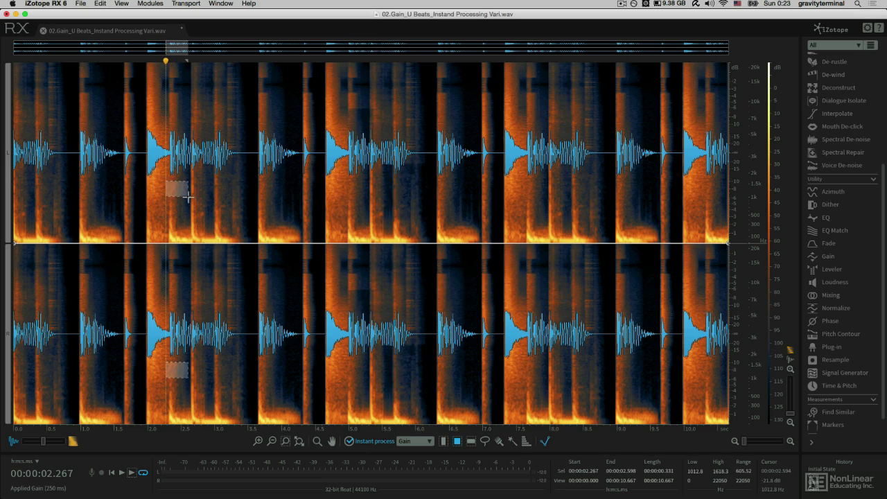
pyautogui.moveTo(201, 121); pyautogui.dragTo(239, 173)
# - Attenuate more patches near 2.9 s, just after 1.0 s and 2.0 s, then switch to frequency-only selection
pyautogui.moveTo(210, 200); pyautogui.dragTo(252, 230)
pyautogui.moveTo(208, 78); pyautogui.dragTo(242, 130)
pyautogui.moveTo(81, 175); pyautogui.dragTo(131, 223)
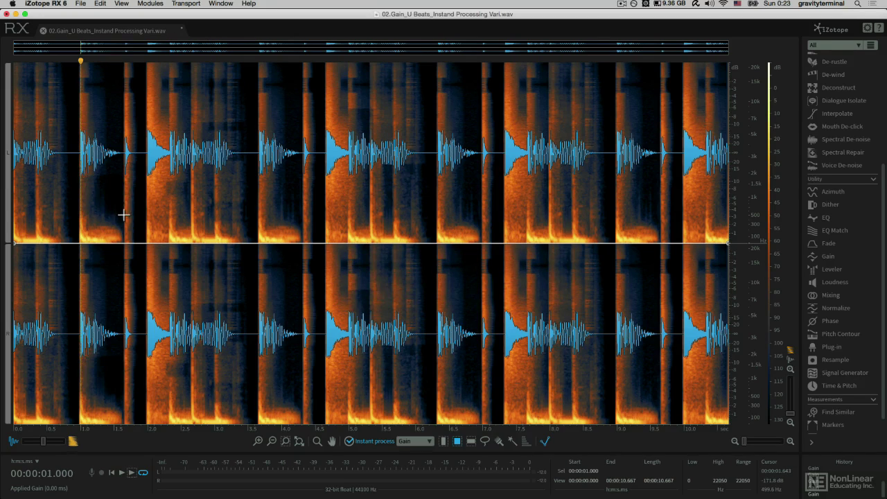
pyautogui.moveTo(147, 124); pyautogui.dragTo(186, 188)
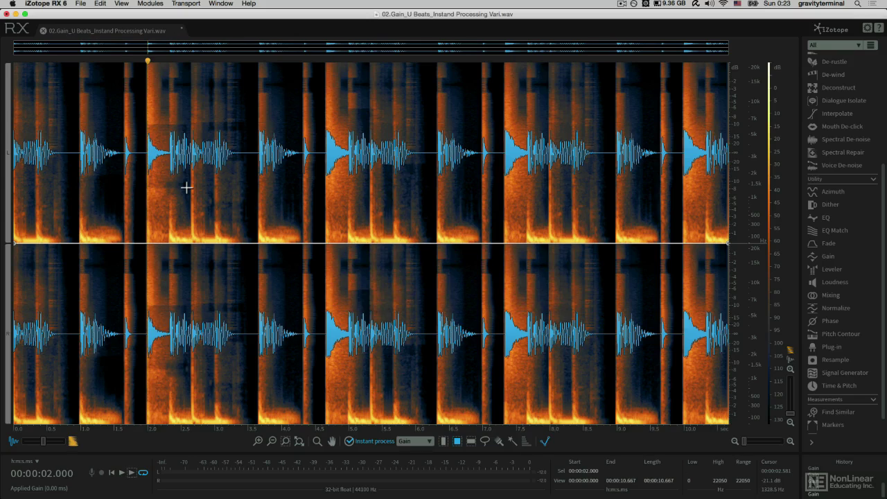
pyautogui.press('f')
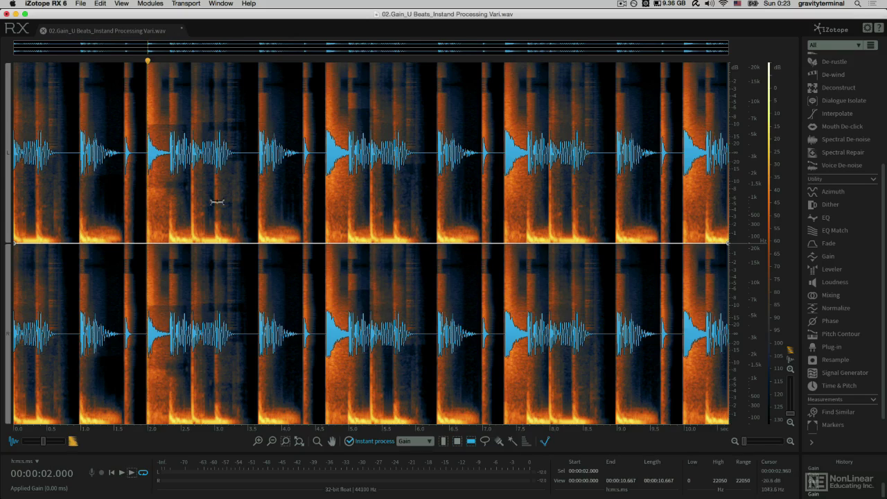